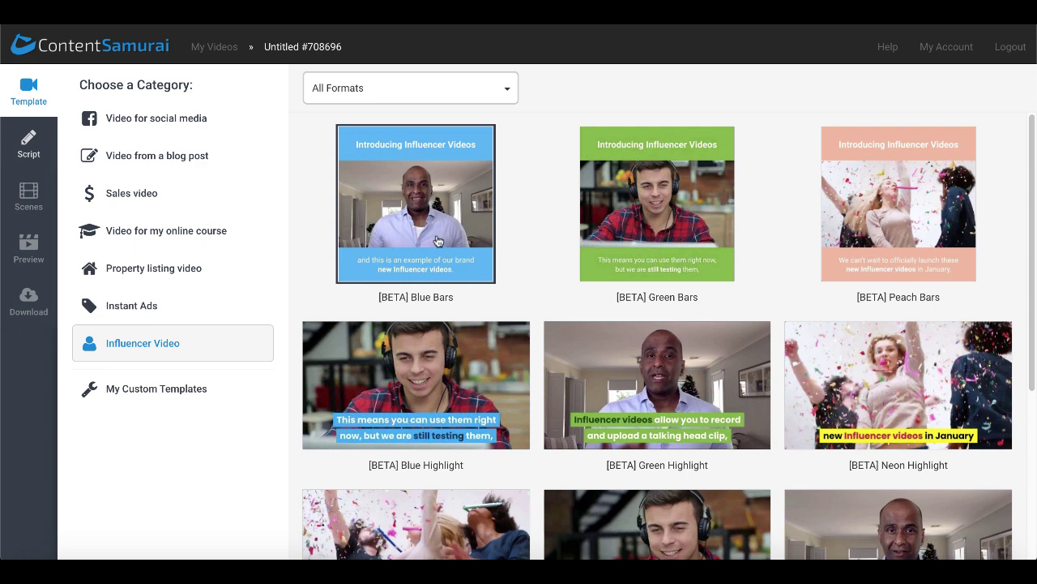
# Step: Open the details panel of the [BETA] Blue Bars influencer template
pyautogui.click(437, 240)
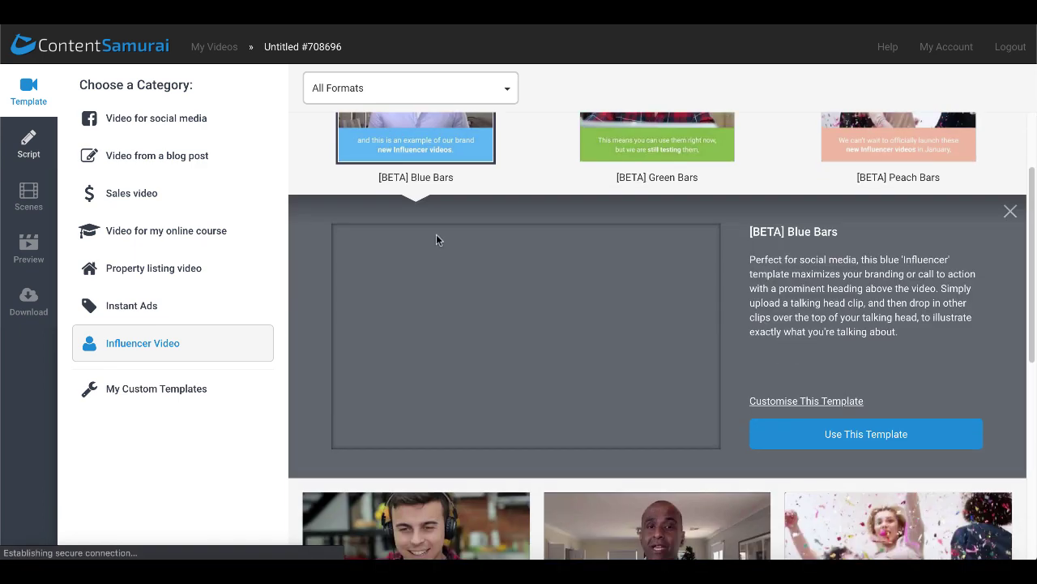
# Step: Use the Blue Bars template and title the video 'This is the name of your video'
pyautogui.click(813, 444)
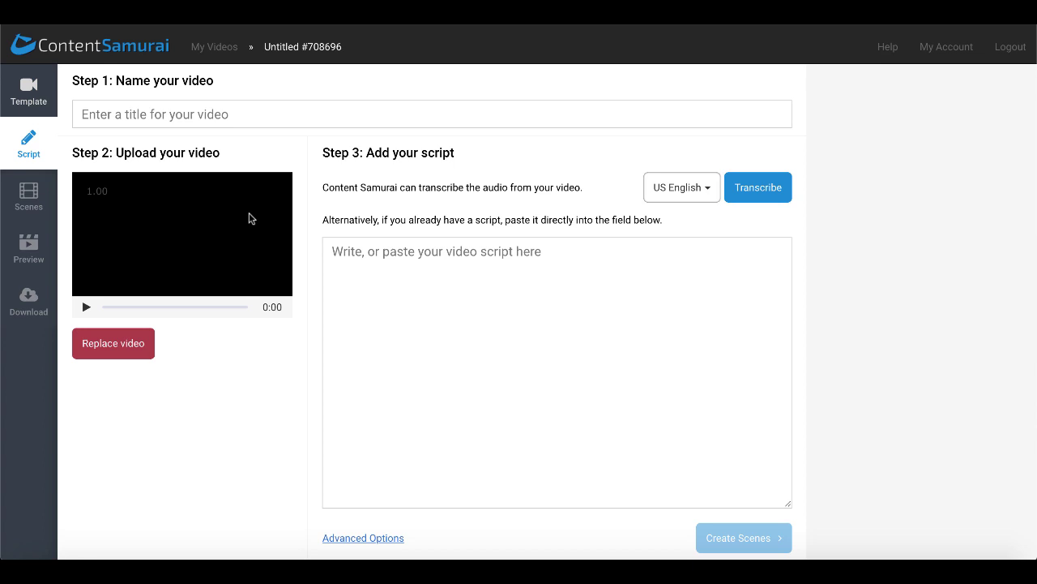
pyautogui.click(111, 114)
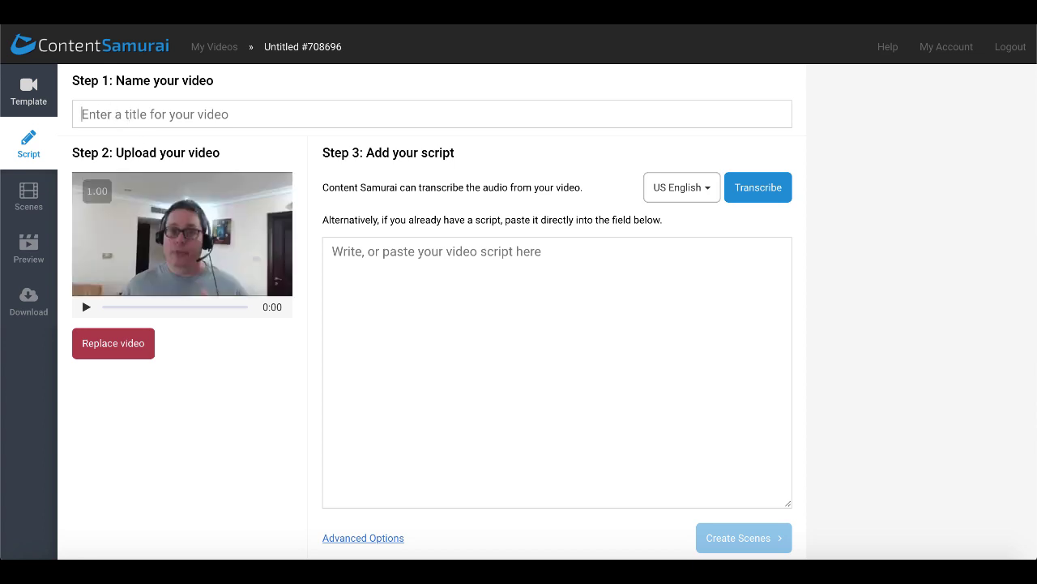
pyautogui.write('THis')
pyautogui.press('BackSpace')
pyautogui.press('BackSpace')
pyautogui.press('BackSpace')
pyautogui.write('his')
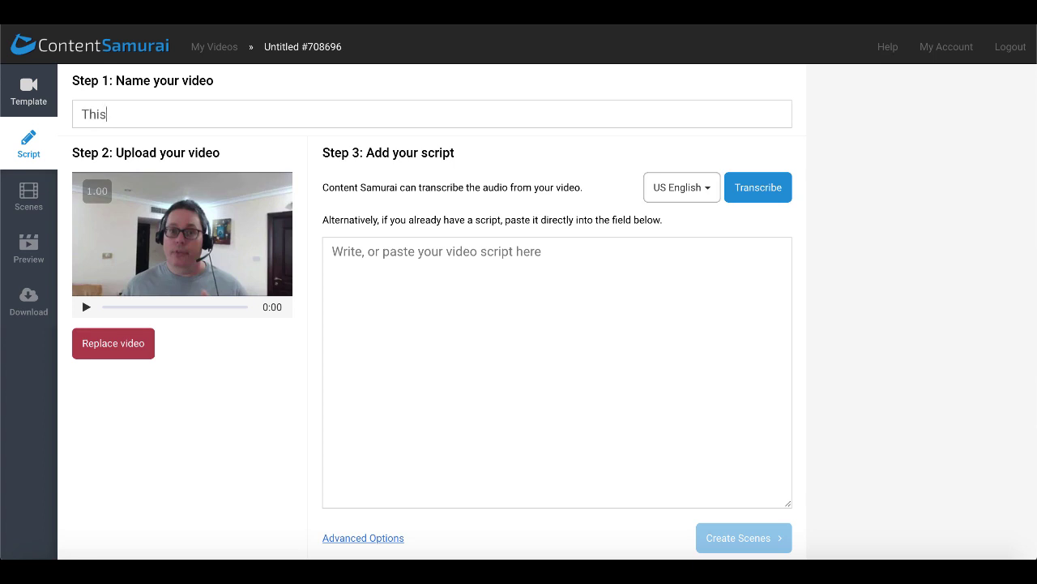
pyautogui.write(' is the name of your video')
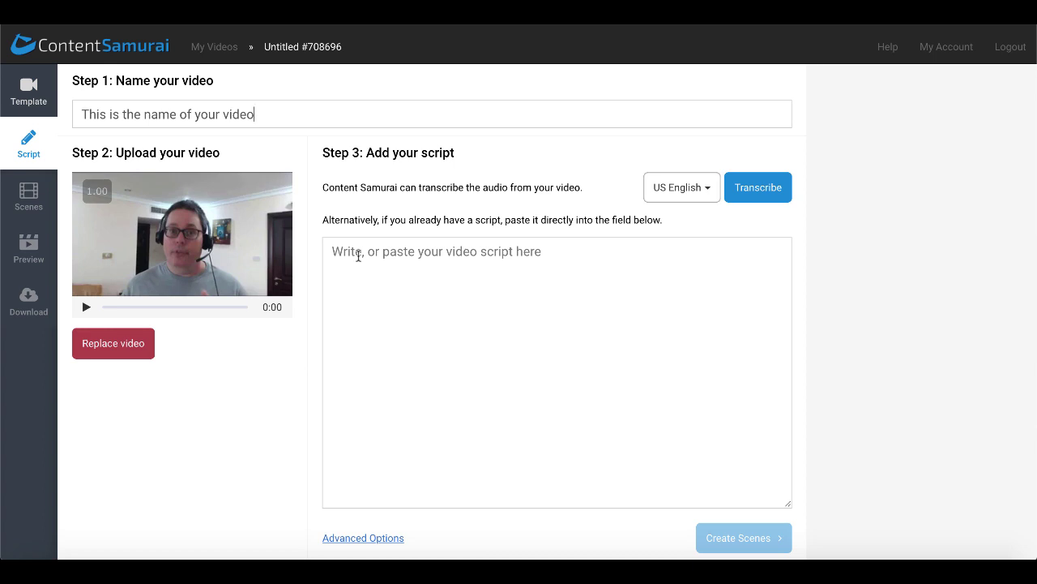
# Step: Type 'YOUR SCRIPT HERE' in the script box, then erase it to leave the script empty
pyautogui.click(358, 255)
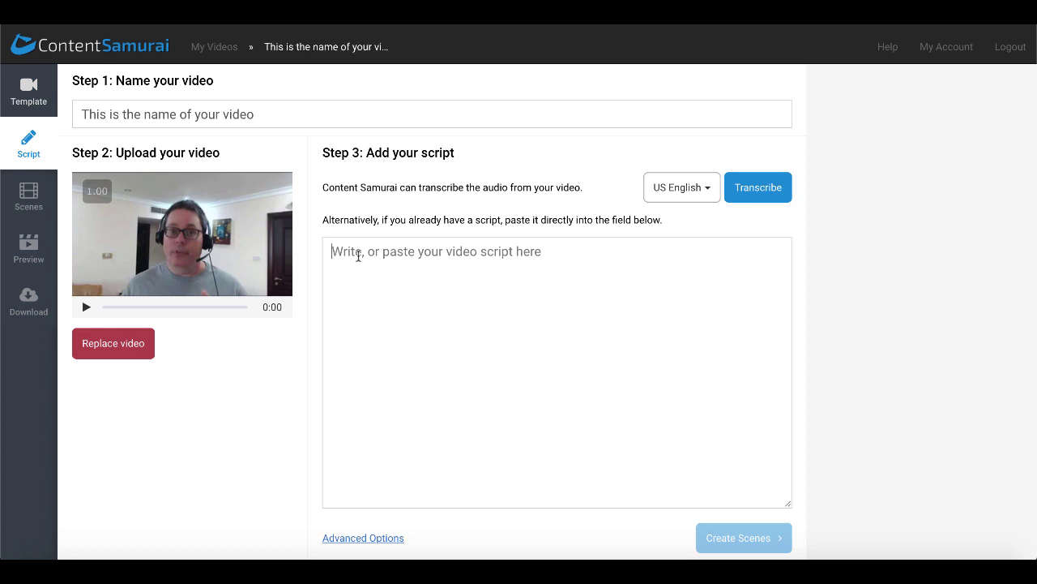
pyautogui.write('Y')
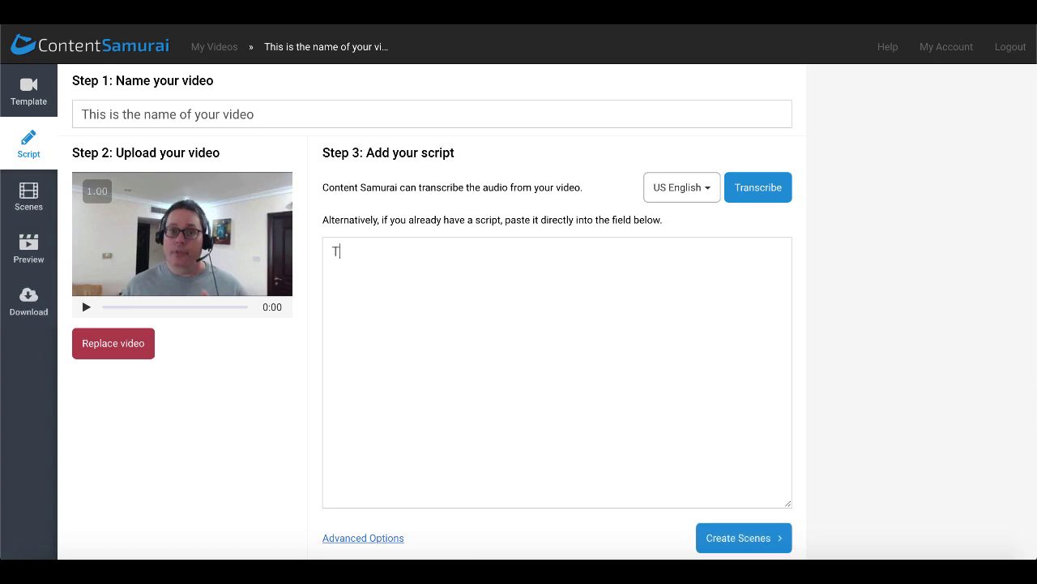
pyautogui.press('BackSpace')
pyautogui.write('YOUR SCRIPT HERE')
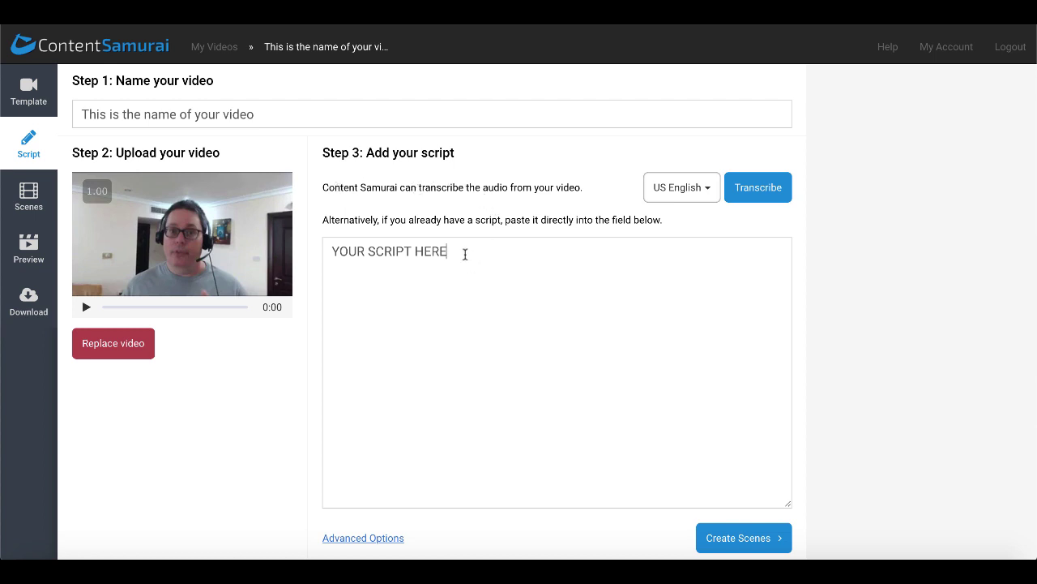
pyautogui.press('BackSpace')
pyautogui.press('BackSpace')
pyautogui.press('BackSpace')
pyautogui.press('BackSpace')
pyautogui.press('BackSpace')
pyautogui.press('BackSpace')
pyautogui.press('BackSpace')
pyautogui.press('BackSpace')
pyautogui.press('BackSpace')
pyautogui.press('BackSpace')
pyautogui.press('BackSpace')
pyautogui.press('BackSpace')
pyautogui.press('BackSpace')
pyautogui.press('BackSpace')
pyautogui.press('BackSpace')
pyautogui.press('BackSpace')
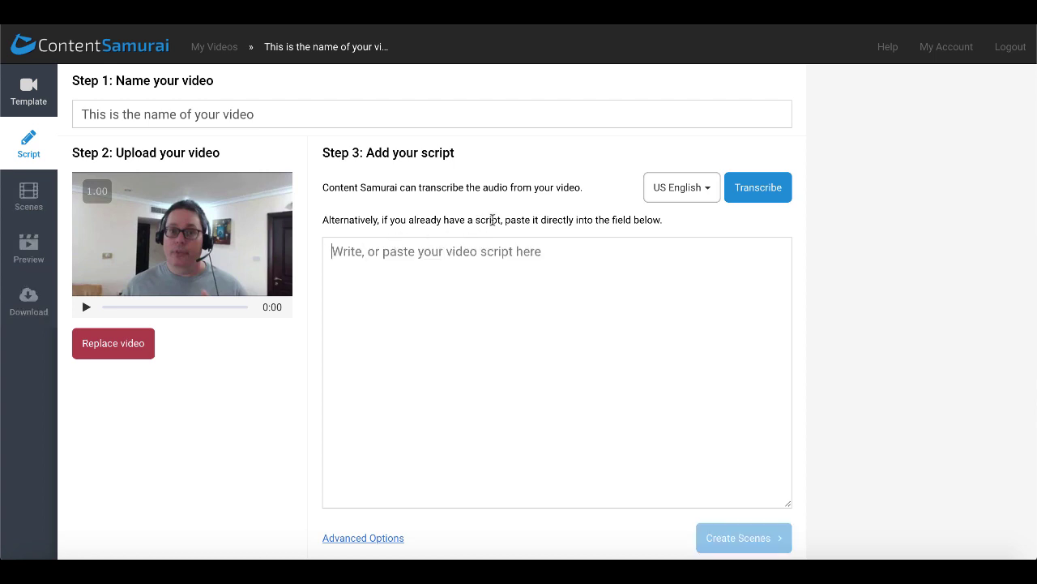
# Step: Keep US English as the transcription language and transcribe the uploaded clip's audio into the script
pyautogui.click(711, 196)
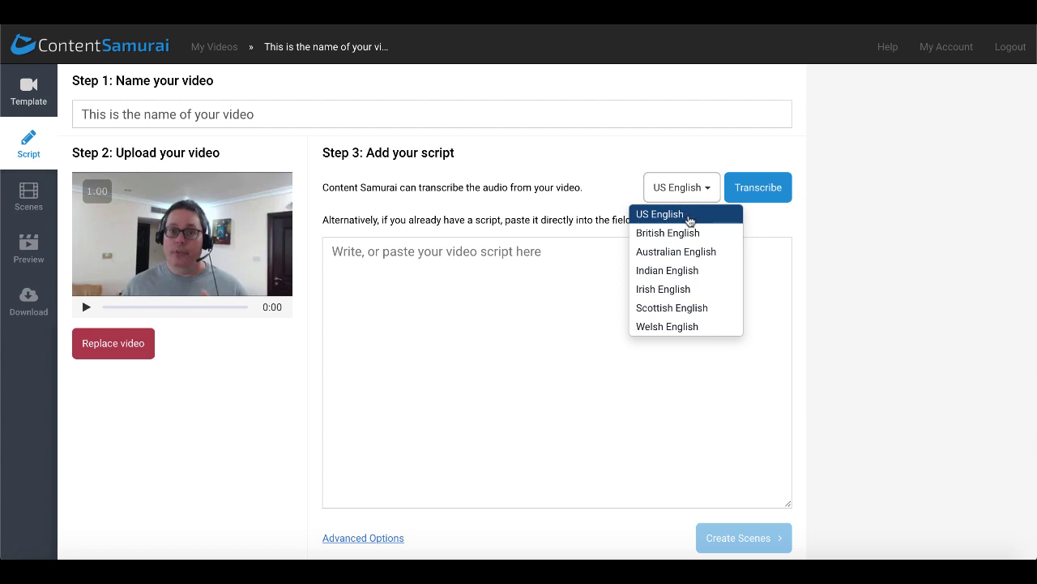
pyautogui.click(689, 221)
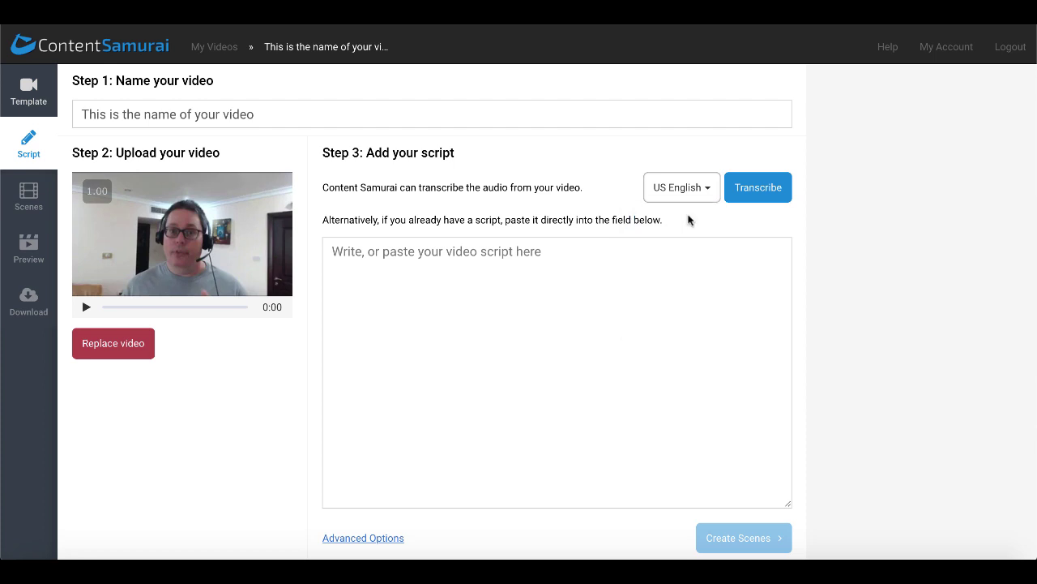
pyautogui.click(751, 199)
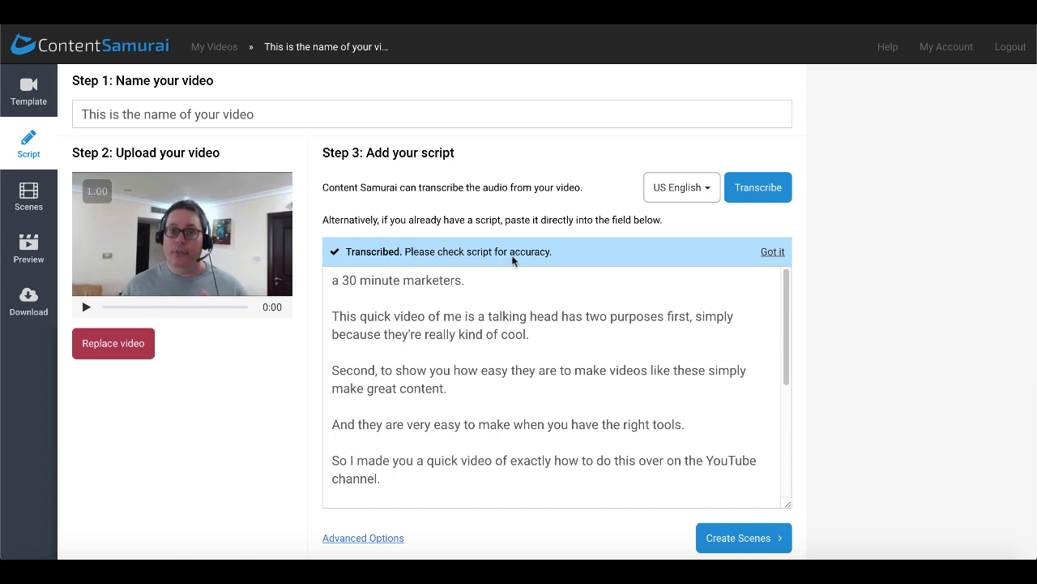
# Step: Correct the transcript's opening line to read 'Hey 30 minute marketers.'
pyautogui.moveTo(554, 252); pyautogui.dragTo(347, 253)
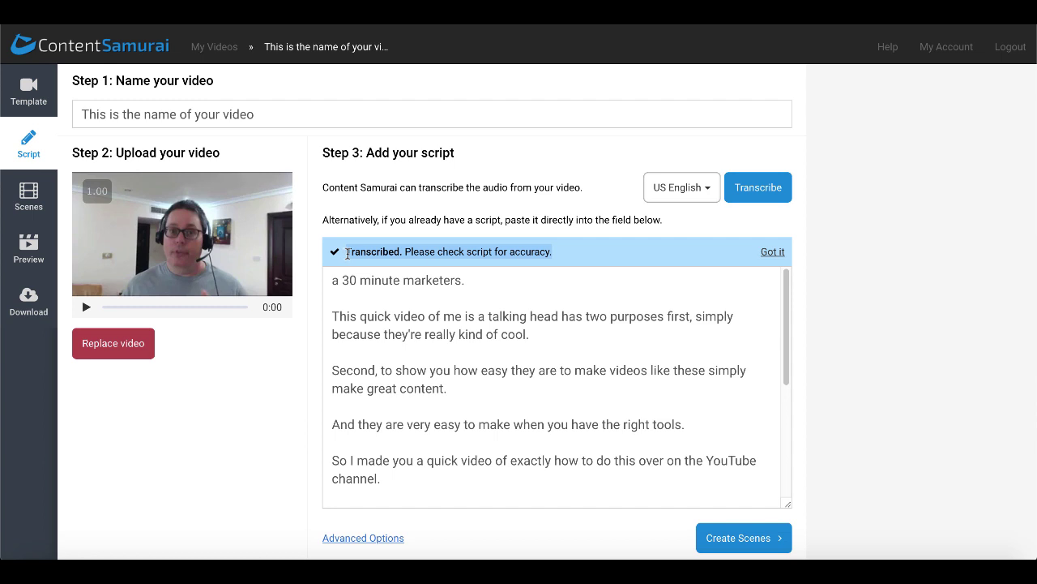
pyautogui.click(472, 281)
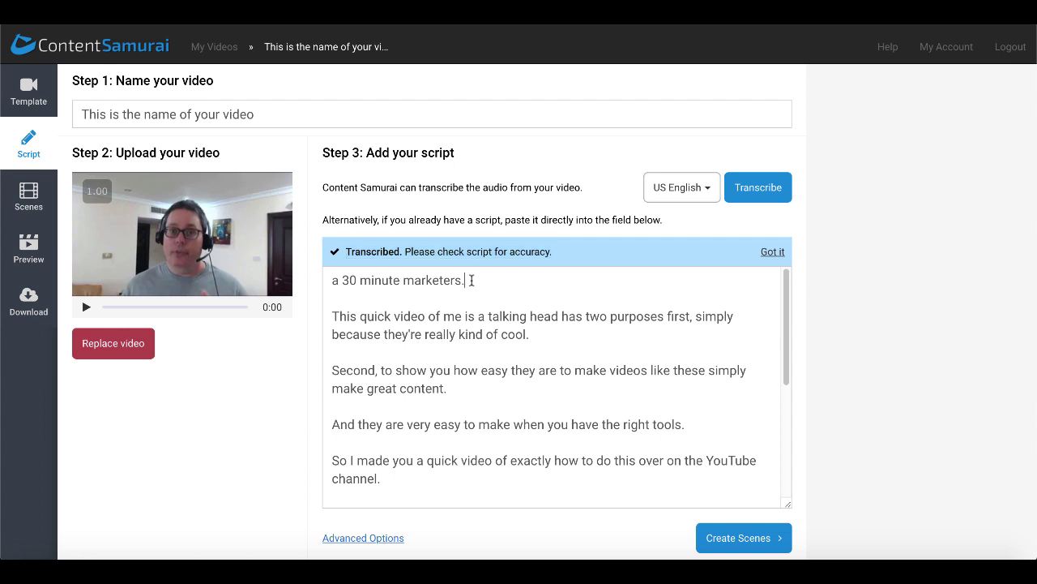
pyautogui.click(344, 281)
pyautogui.press('BackSpace')
pyautogui.press('BackSpace')
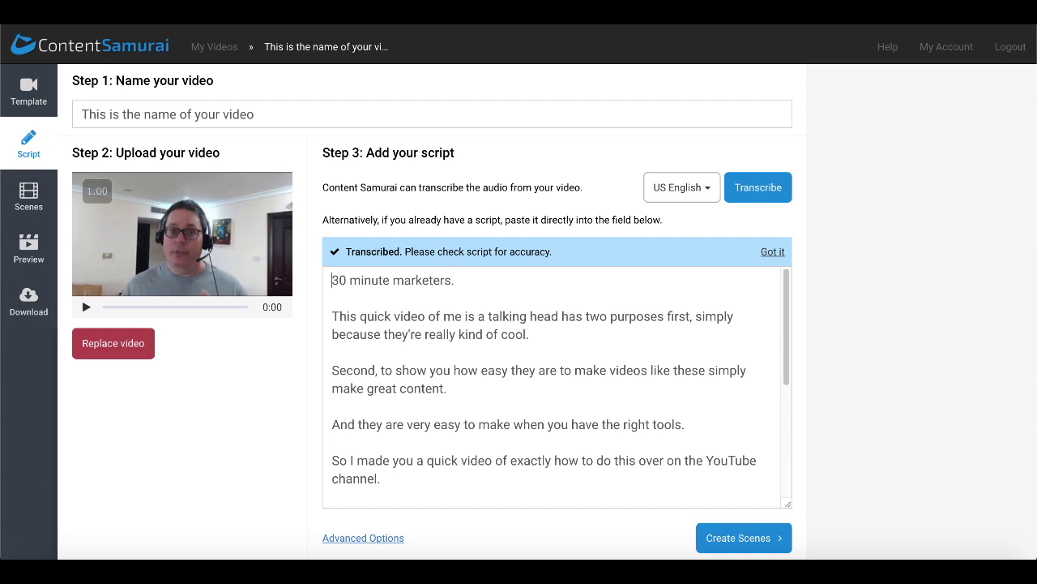
pyautogui.write('Hey')
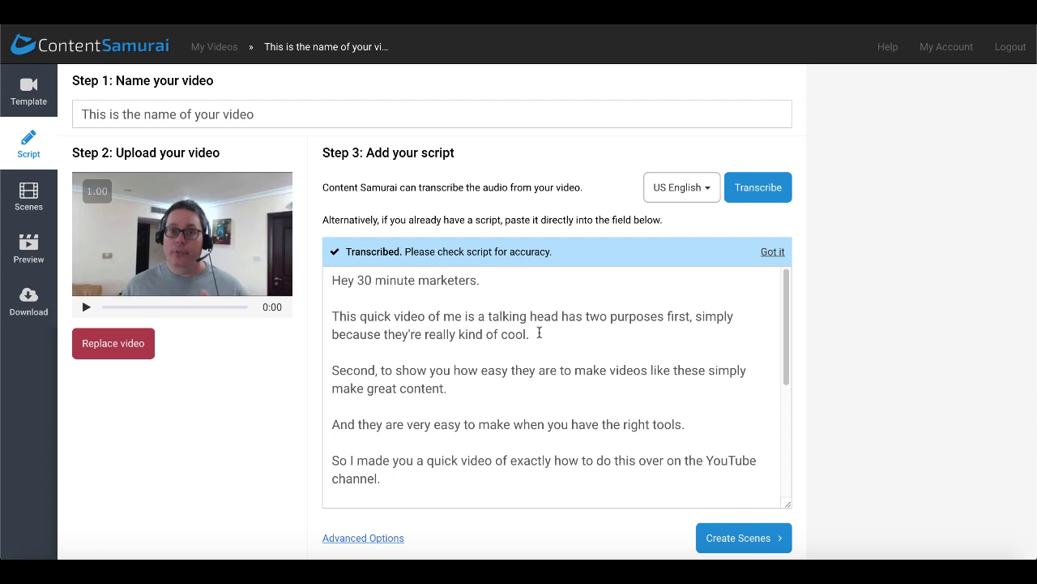
# Step: Scroll through the transcript to check it through to 'I'll talk to you later.'
pyautogui.scroll(-2, 539, 332)
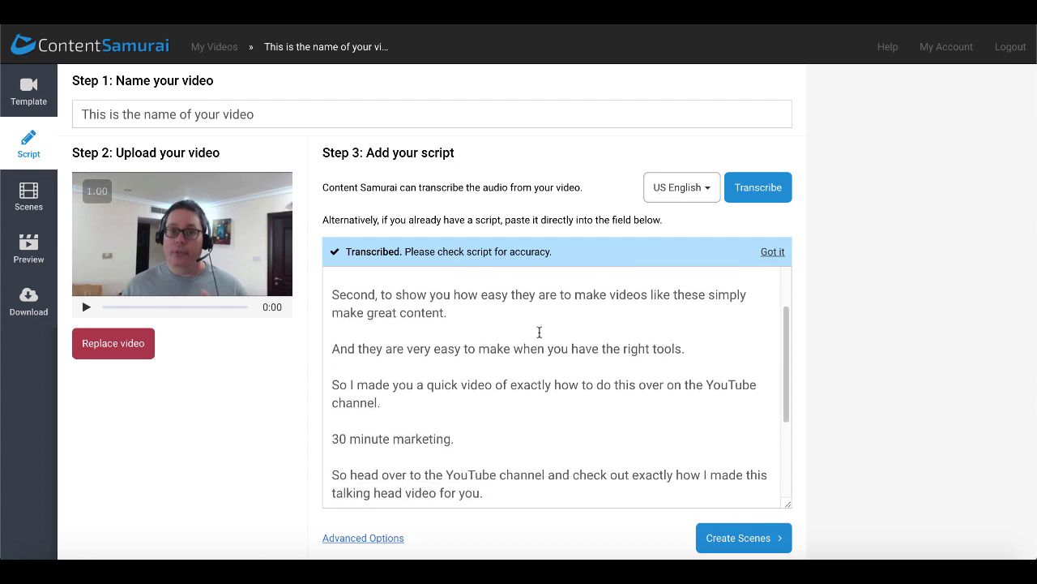
pyautogui.scroll(-2, 539, 332)
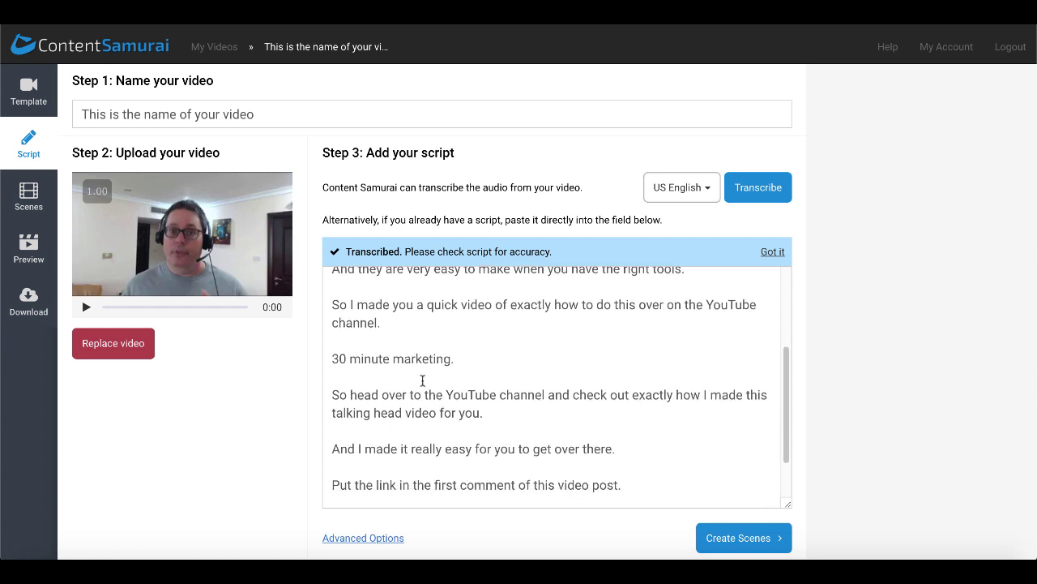
pyautogui.scroll(-2, 426, 382)
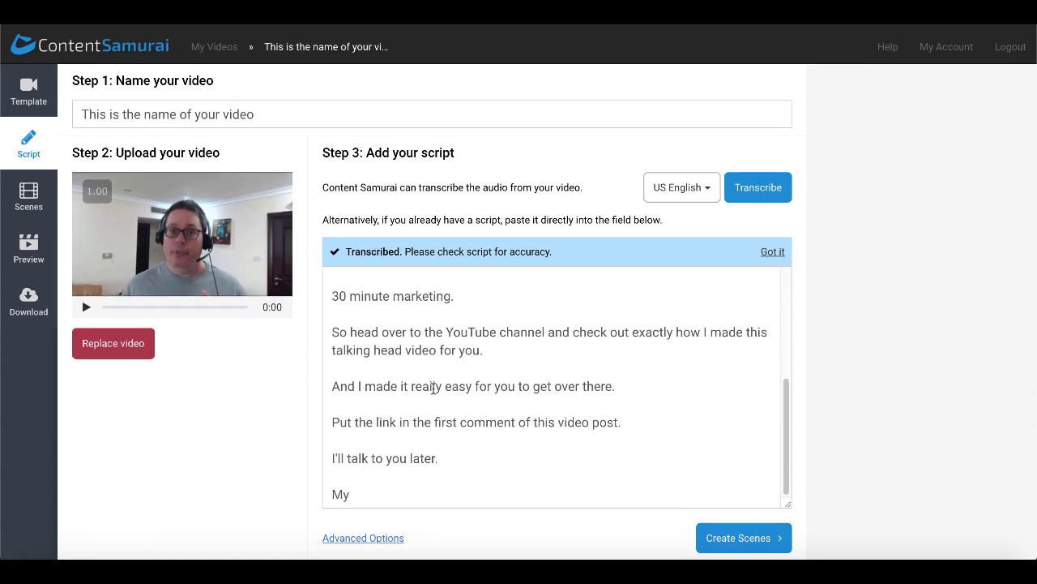
pyautogui.scroll(5, 434, 388)
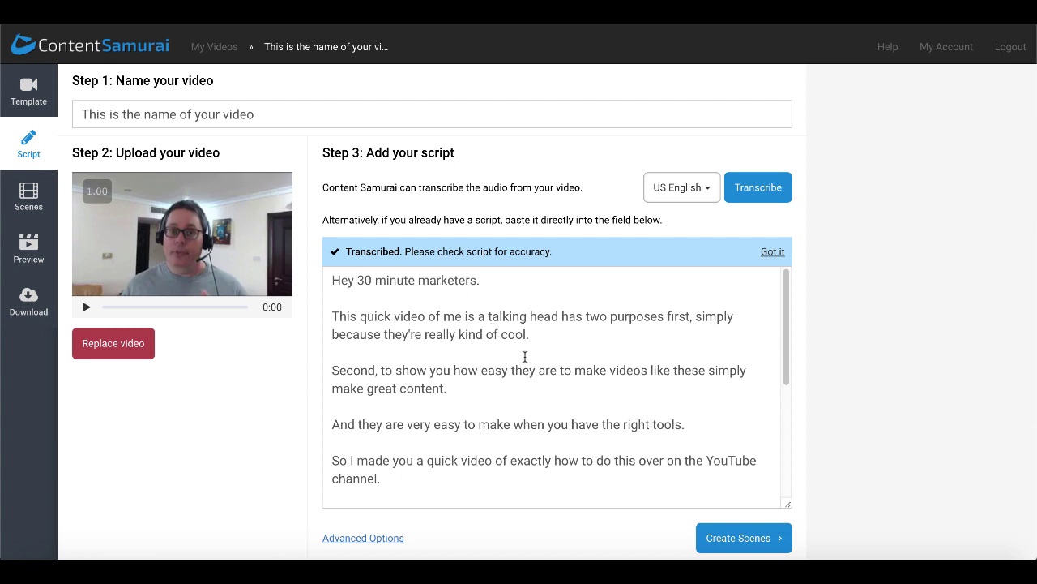
pyautogui.scroll(-1, 527, 359)
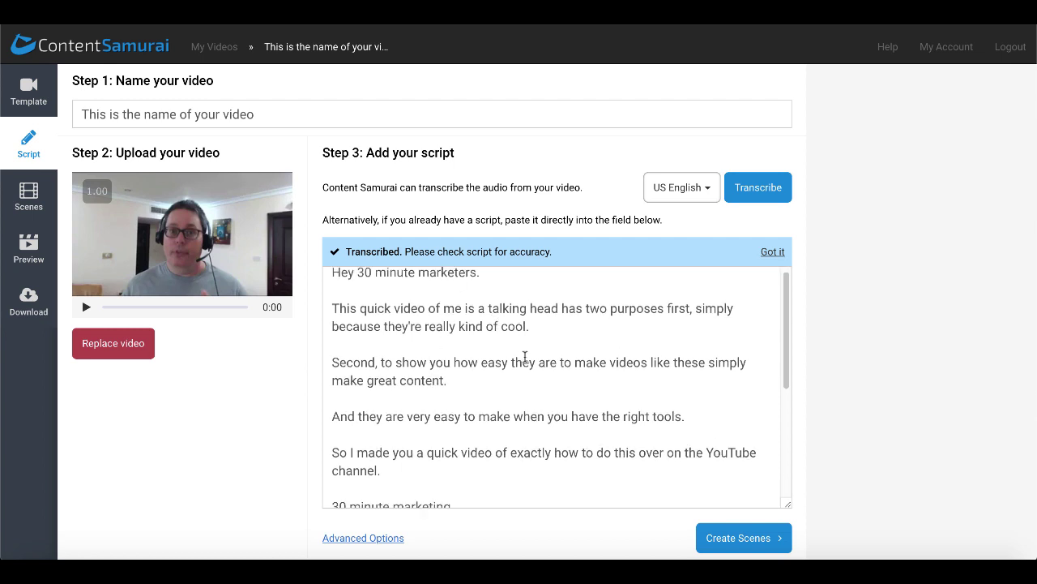
pyautogui.scroll(1, 525, 355)
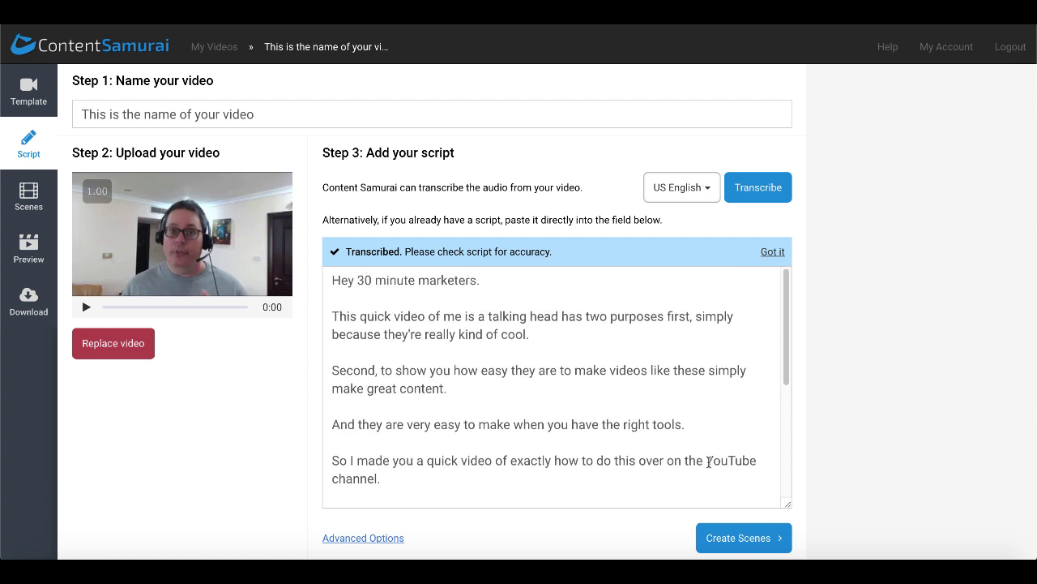
# Step: Build the scenes from the script and review the title heading and Scene 1 caption
pyautogui.click(742, 540)
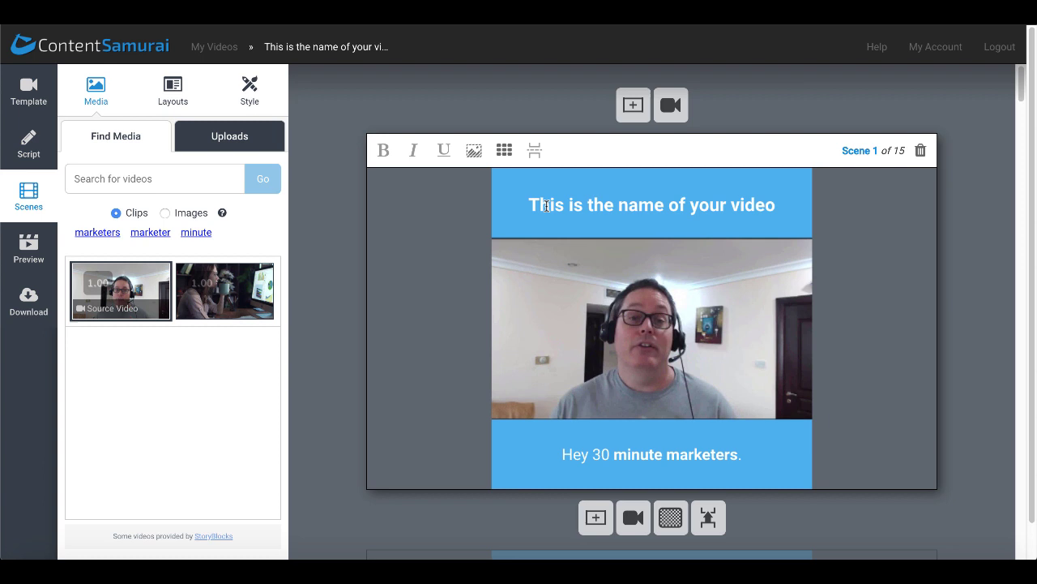
pyautogui.click(546, 205)
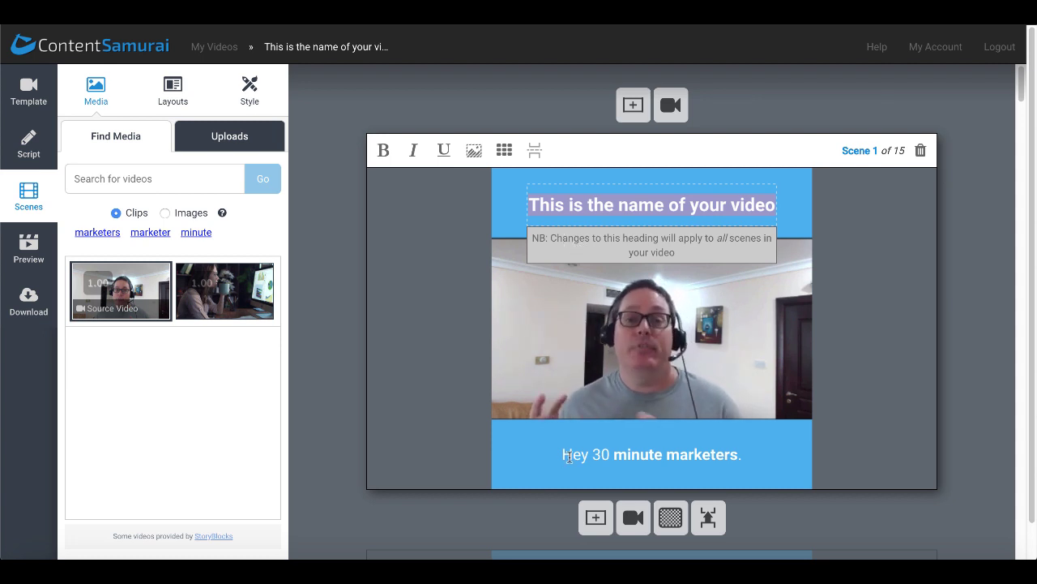
pyautogui.click(567, 455)
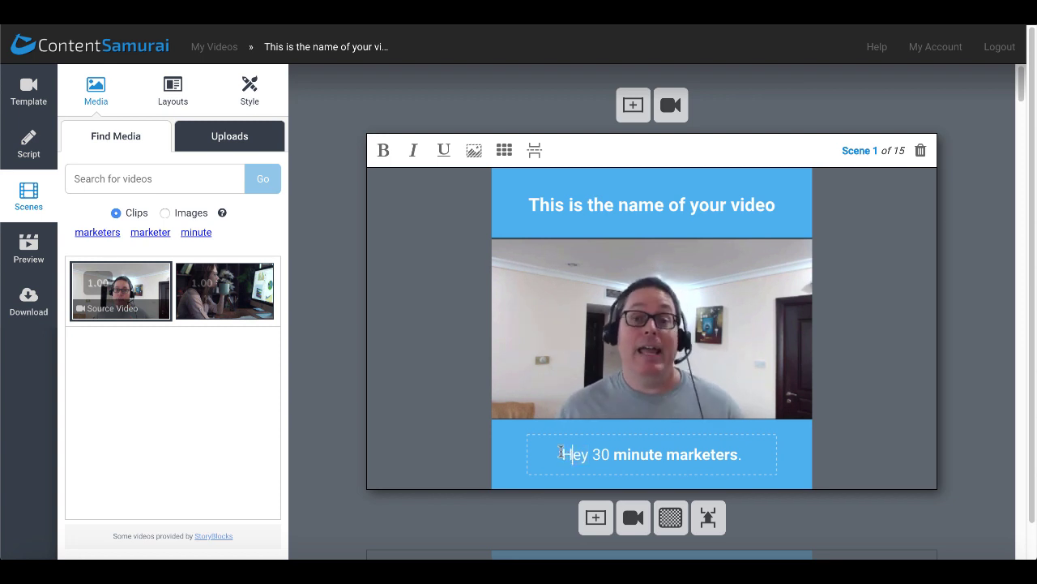
pyautogui.scroll(-5, 505, 409)
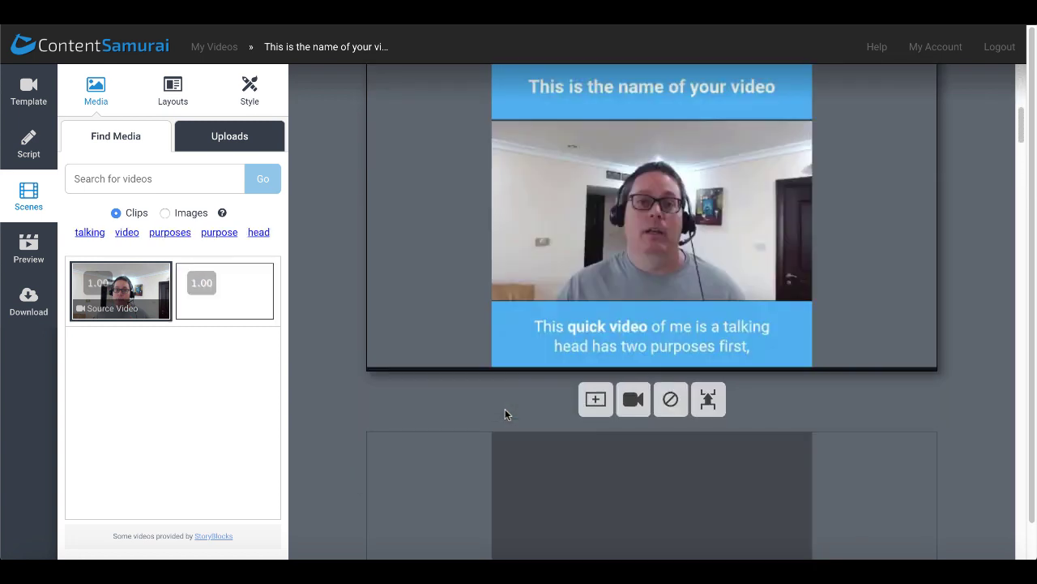
pyautogui.scroll(-3, 505, 413)
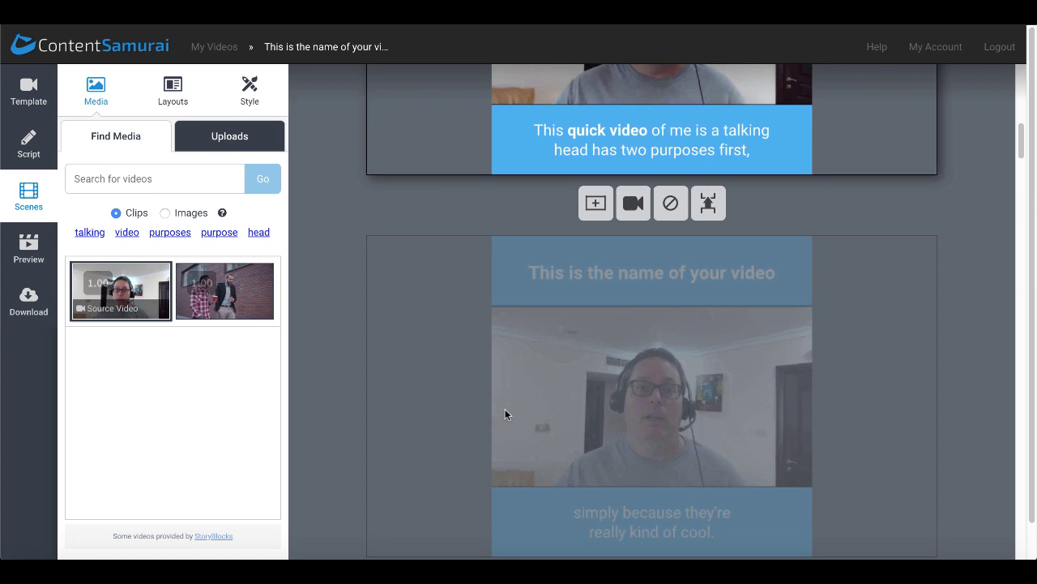
pyautogui.scroll(-2, 505, 414)
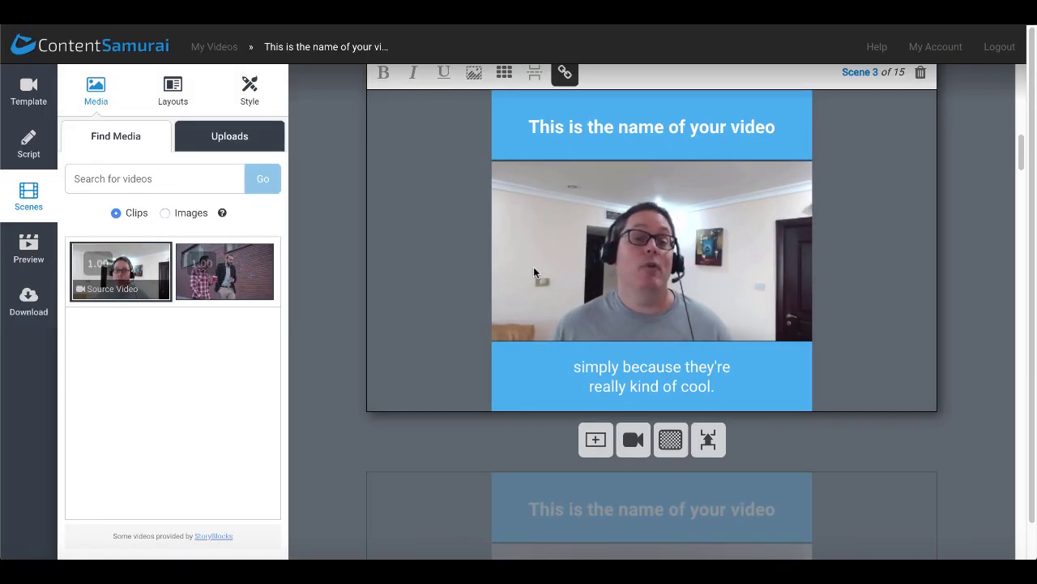
# Step: Replace Scene 3's footage with the two-men-walking stock clip and check the remaining scenes
pyautogui.click(241, 284)
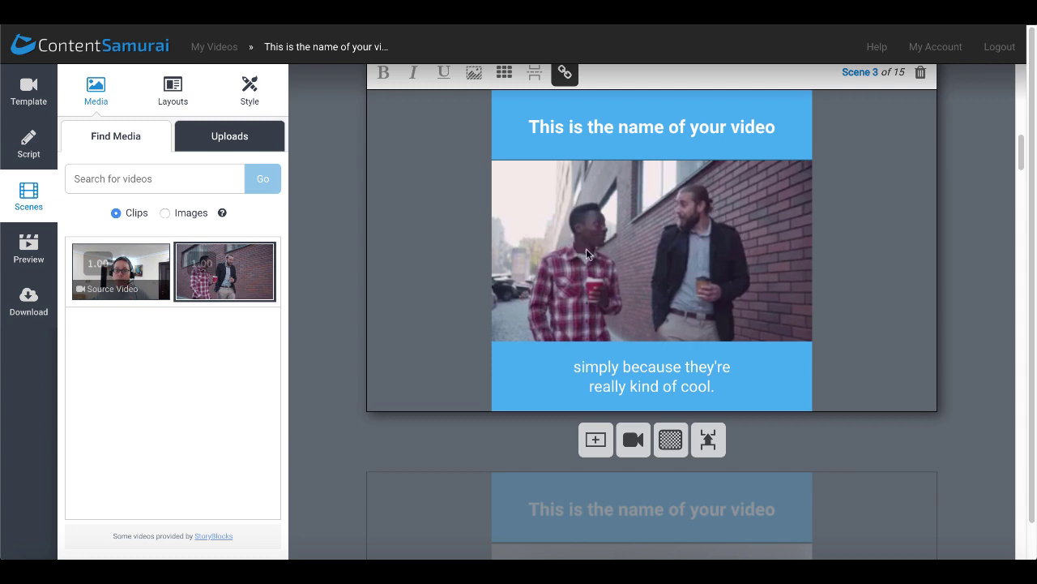
pyautogui.scroll(-5, 438, 414)
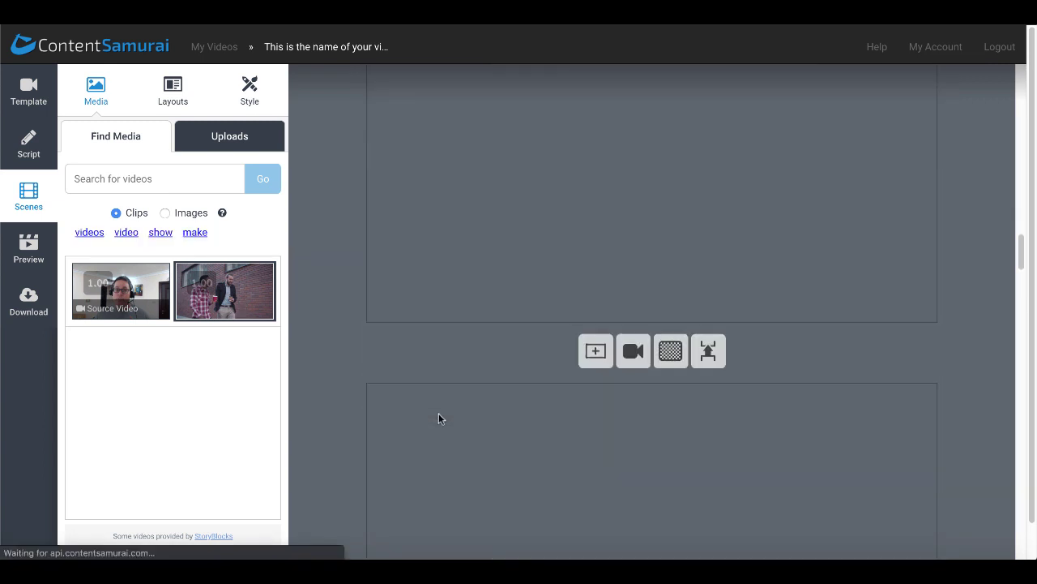
pyautogui.scroll(-5, 439, 418)
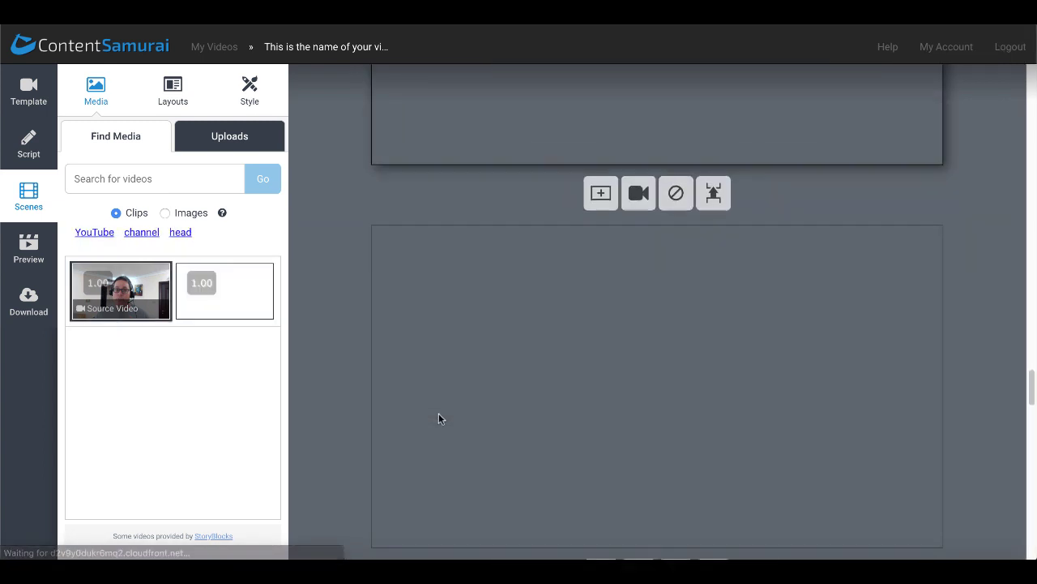
pyautogui.scroll(-5, 439, 419)
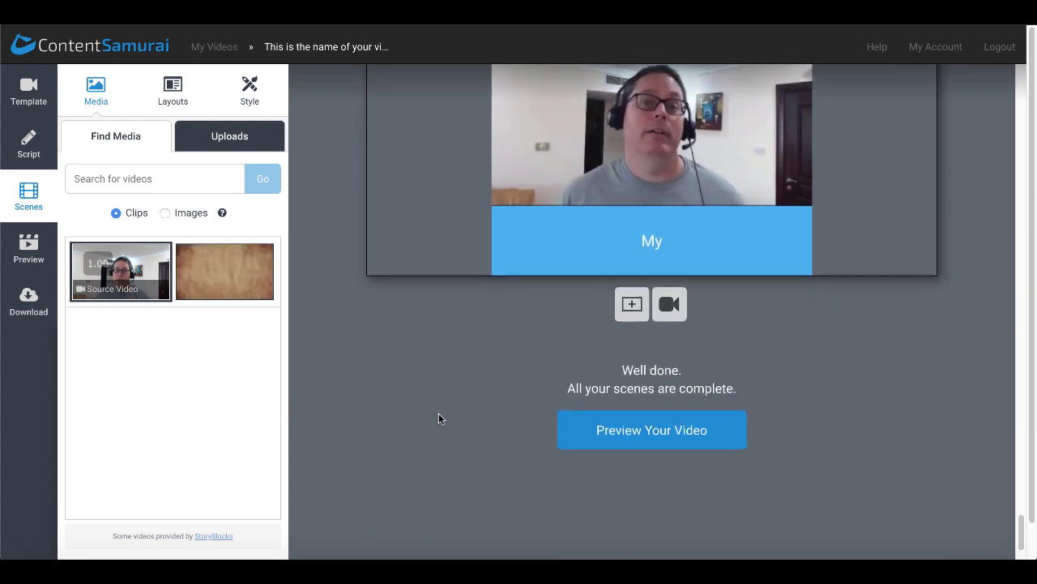
# Step: Build the video preview, then play and pause it
pyautogui.click(609, 436)
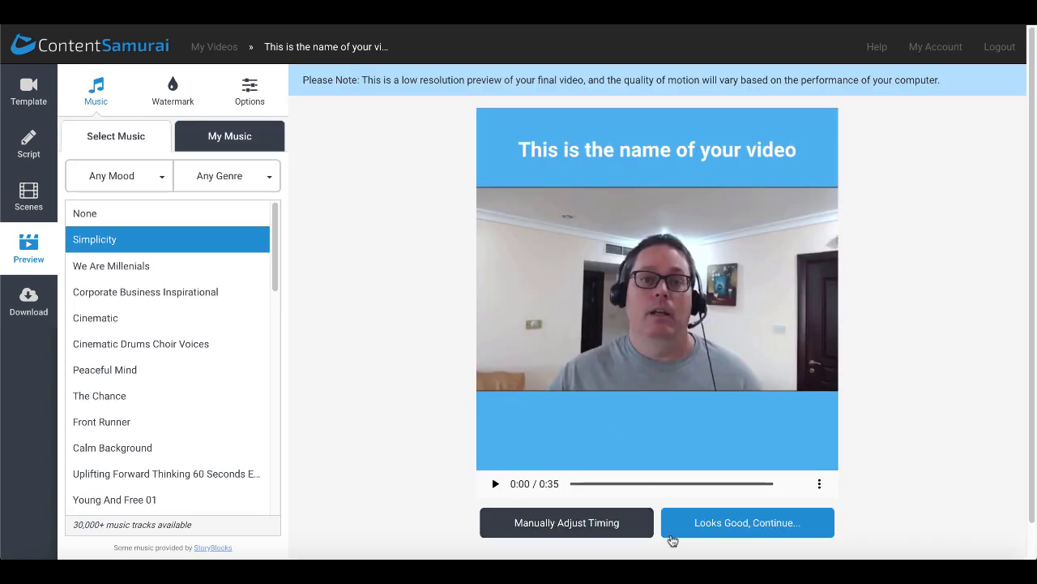
pyautogui.click(495, 484)
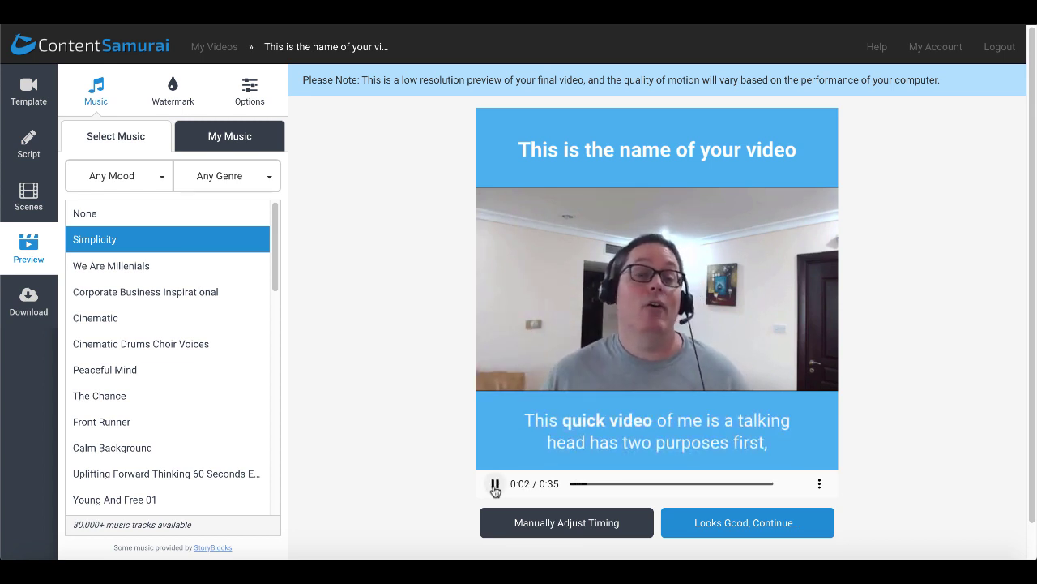
pyautogui.click(495, 484)
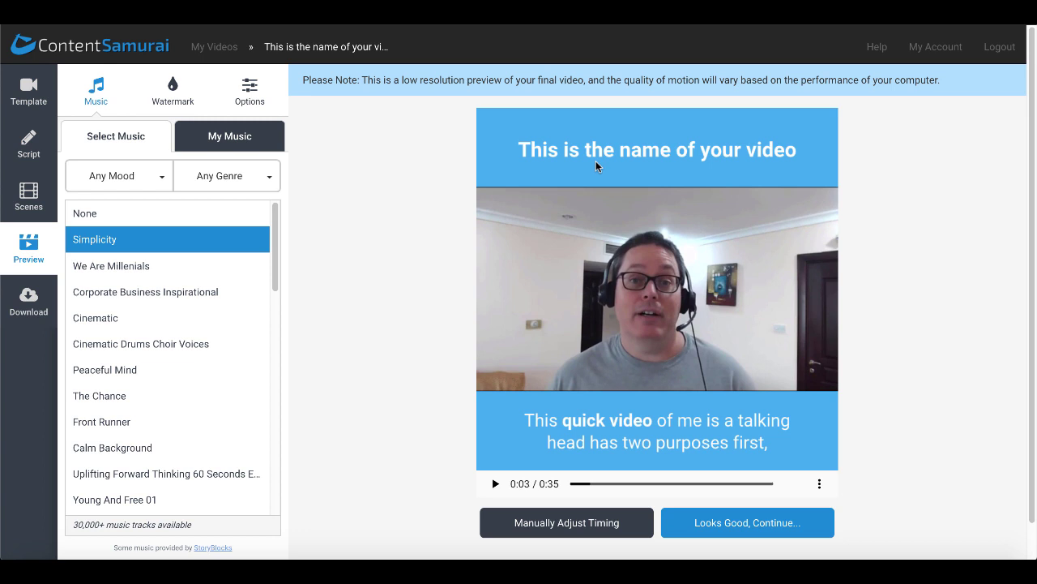
# Step: Check the Watermark, Options and Music settings, then approve the preview and continue
pyautogui.click(176, 94)
pyautogui.click(233, 88)
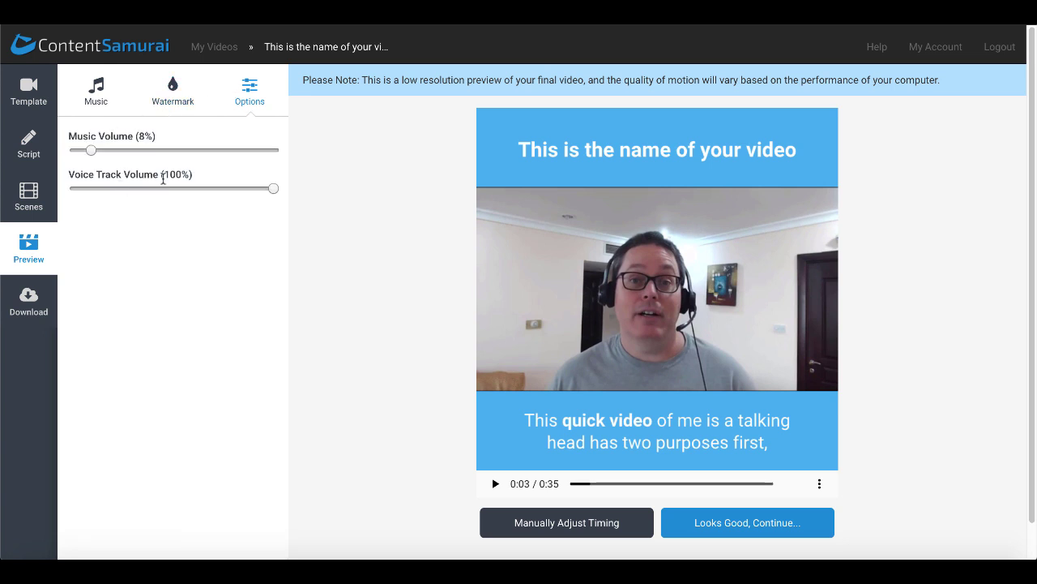
pyautogui.click(104, 96)
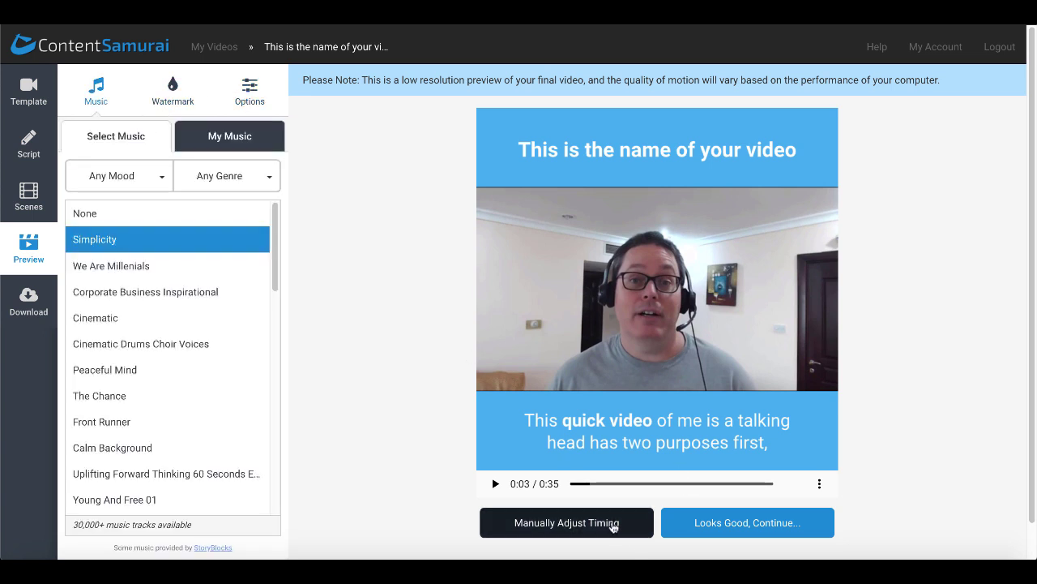
pyautogui.click(713, 527)
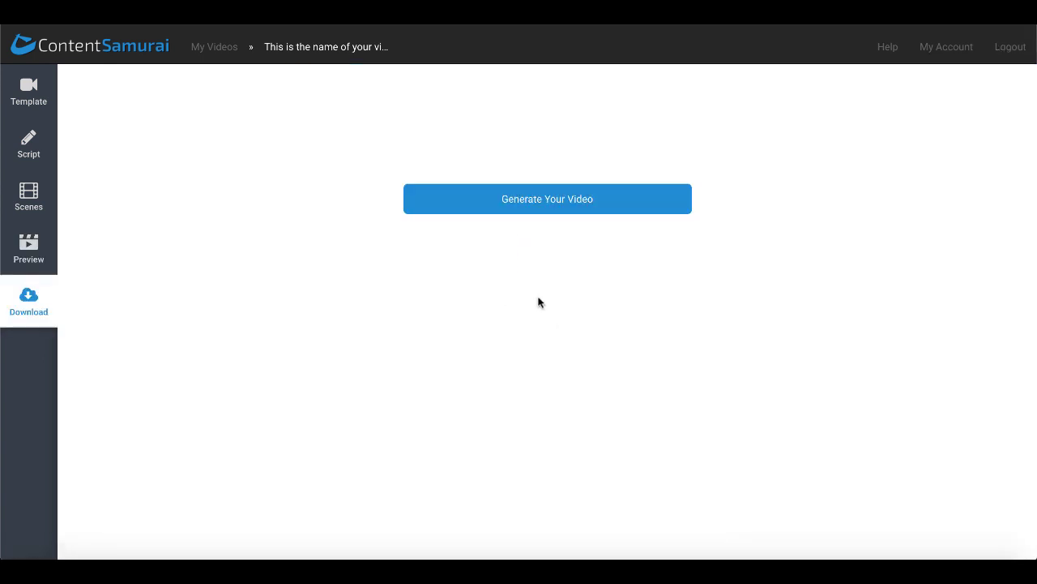
# Step: Generate the final video and download it as an MP4 file
pyautogui.click(481, 212)
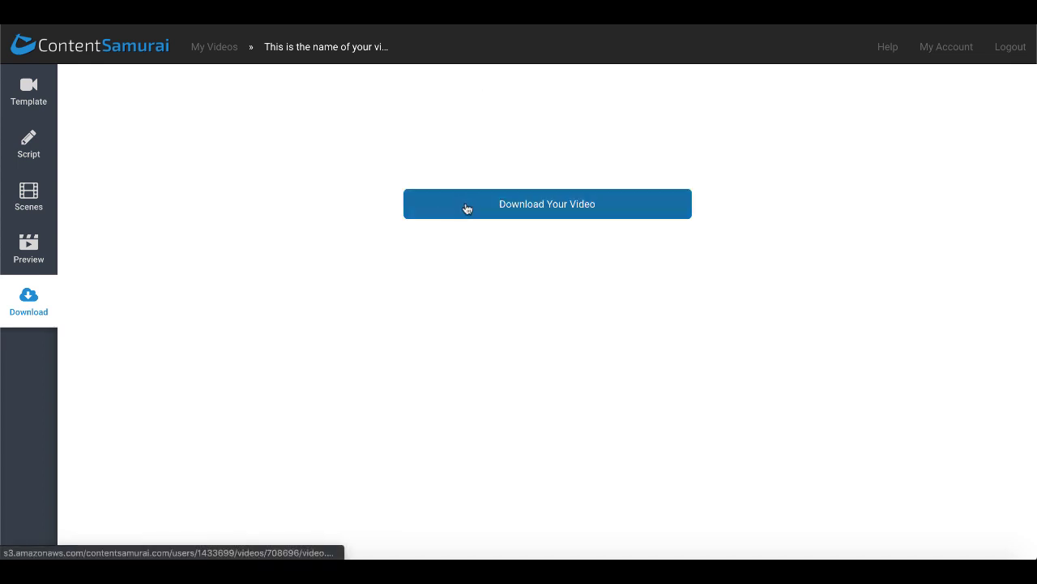
pyautogui.click(467, 208)
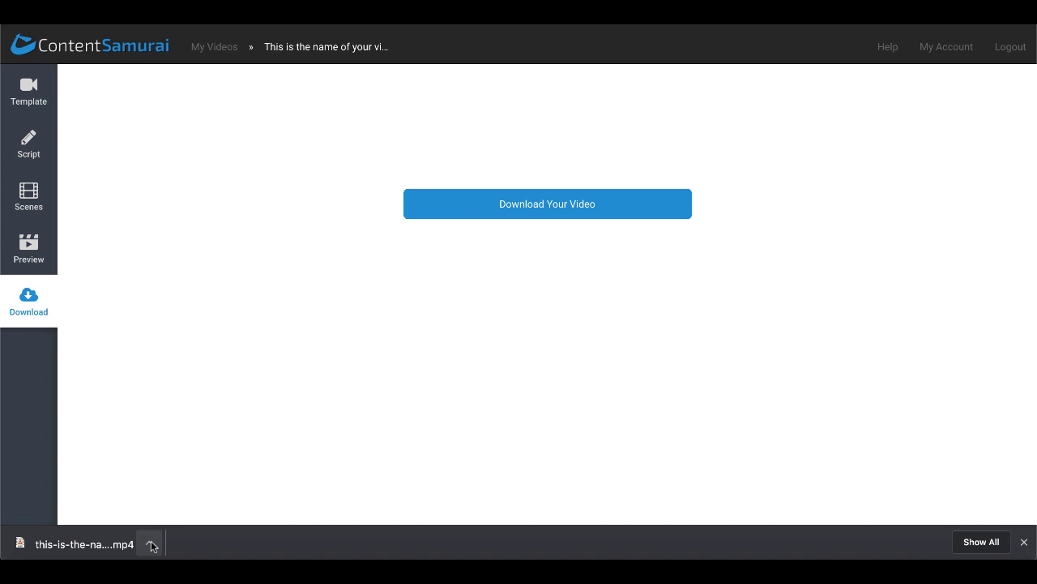
pyautogui.click(150, 544)
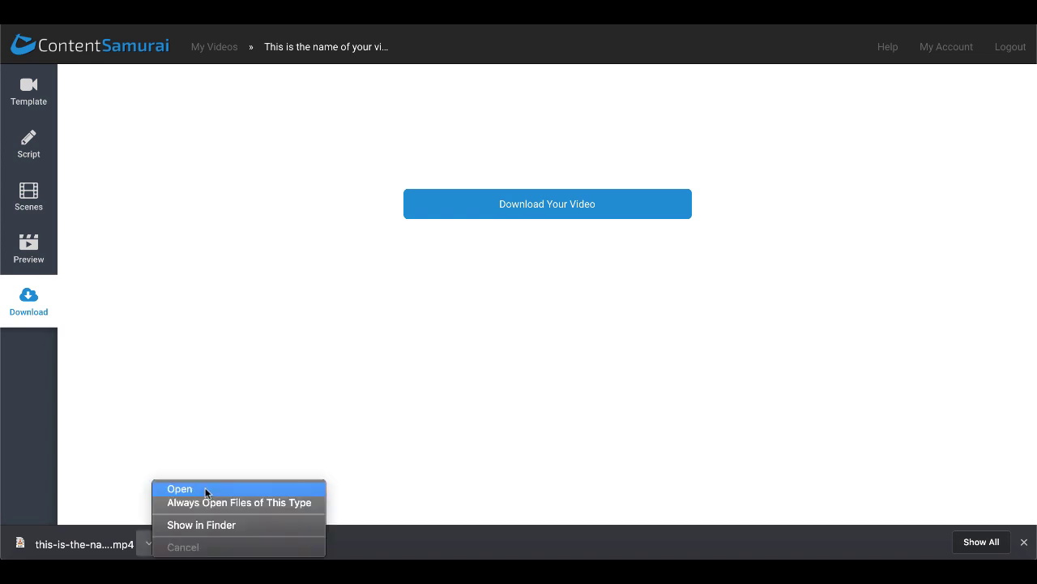
# Step: Open this-is-the-name-of-your-video.mp4 in the media player and play it
pyautogui.click(206, 489)
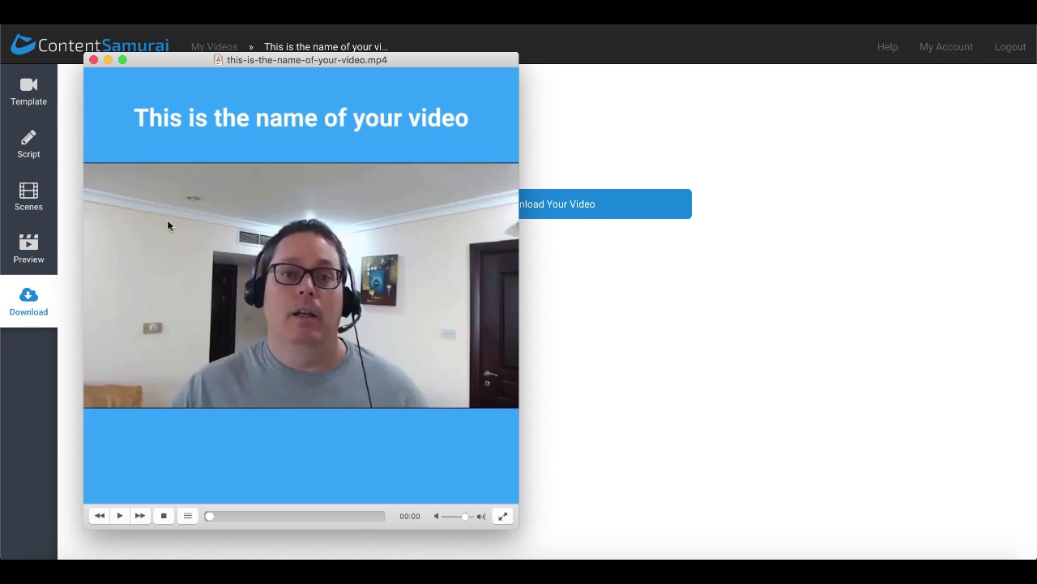
pyautogui.click(120, 516)
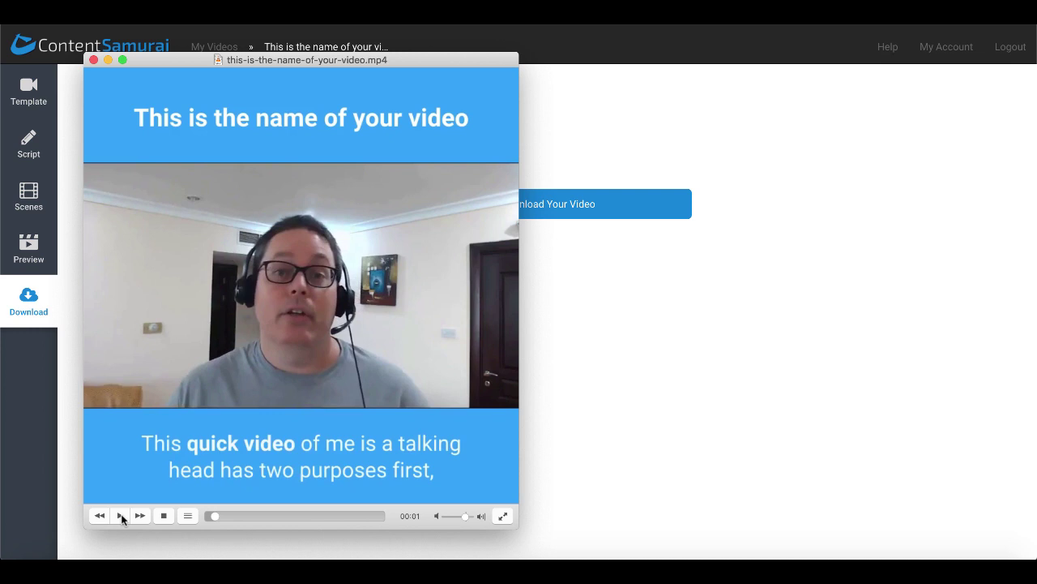